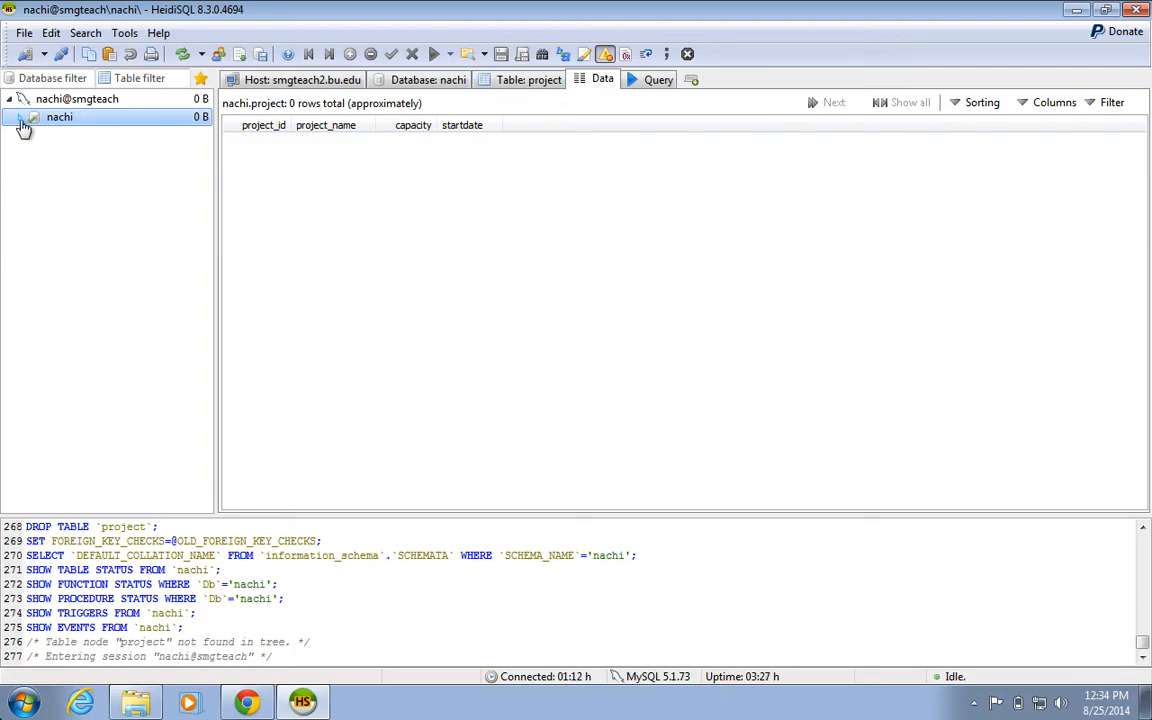
Create a new table named project in the nachi database and give it a first column named project_id with datatype INT
{"action": "right_click", "coordinate": [90, 120]}
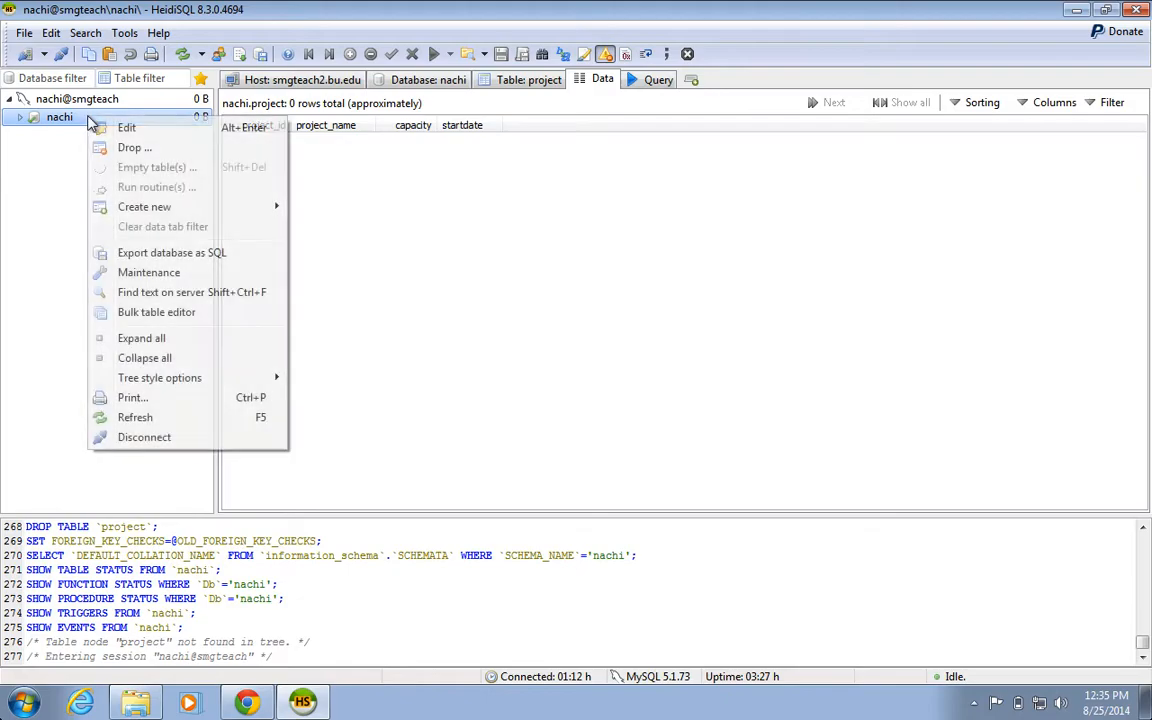
{"action": "mouse_move", "coordinate": [199, 215]}
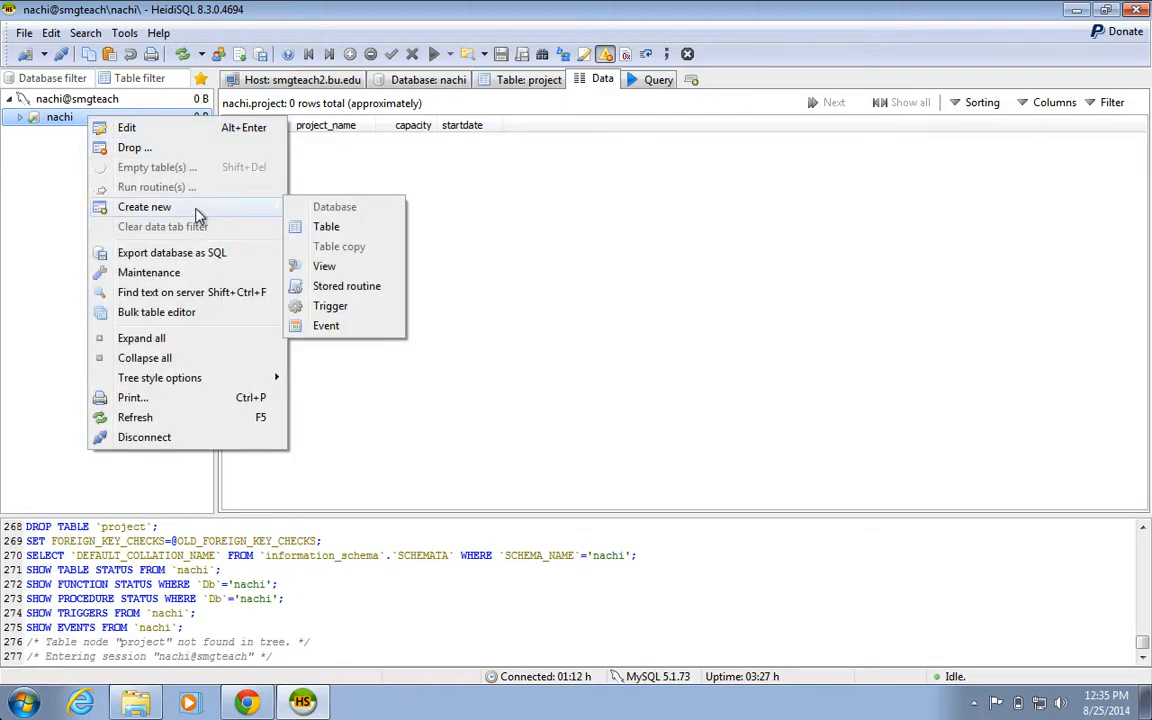
{"action": "left_click", "coordinate": [333, 228]}
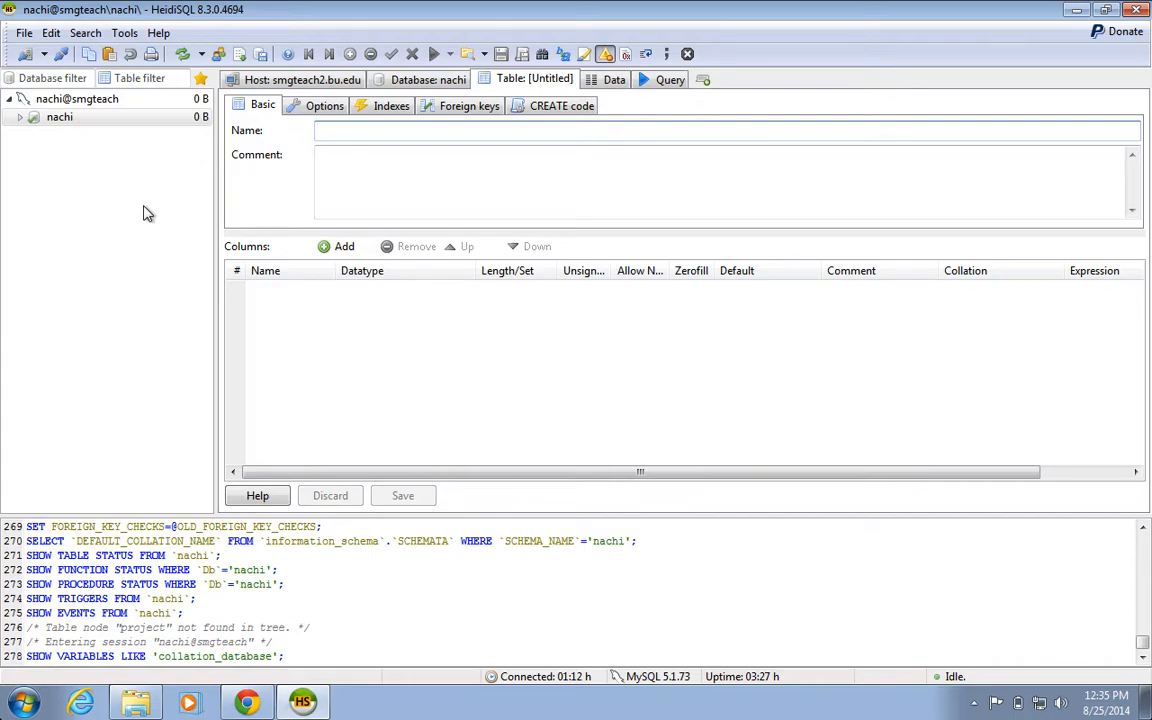
{"action": "type", "text": "project"}
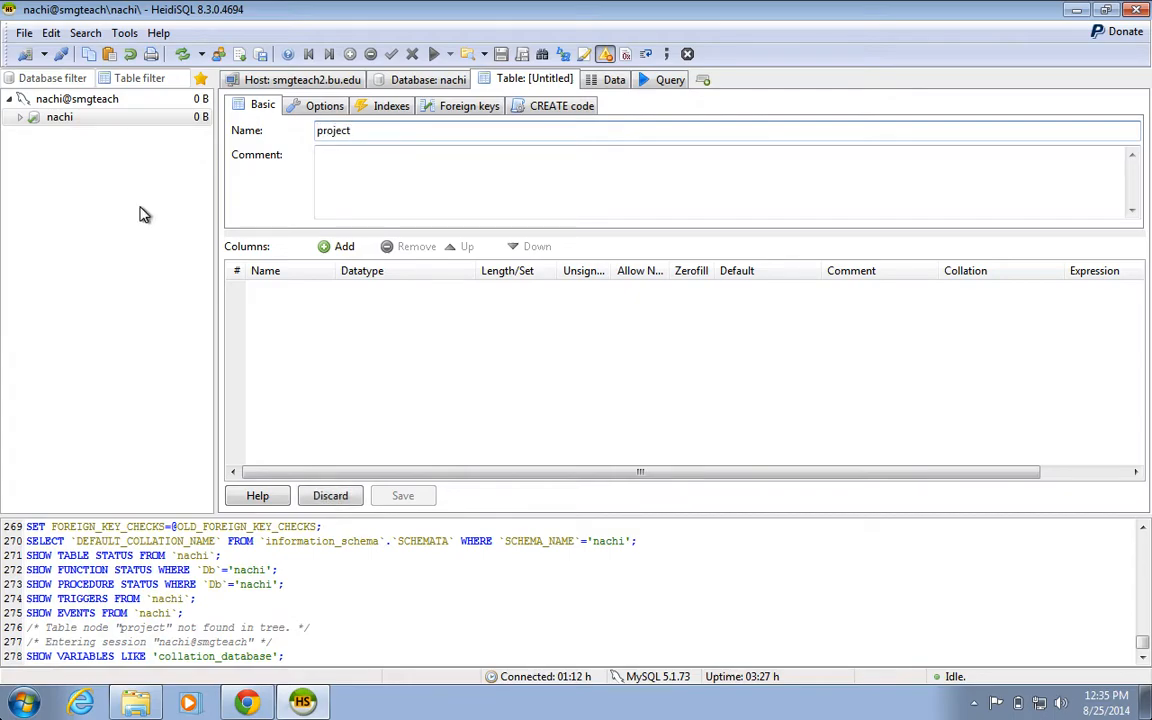
{"action": "left_click", "coordinate": [345, 247]}
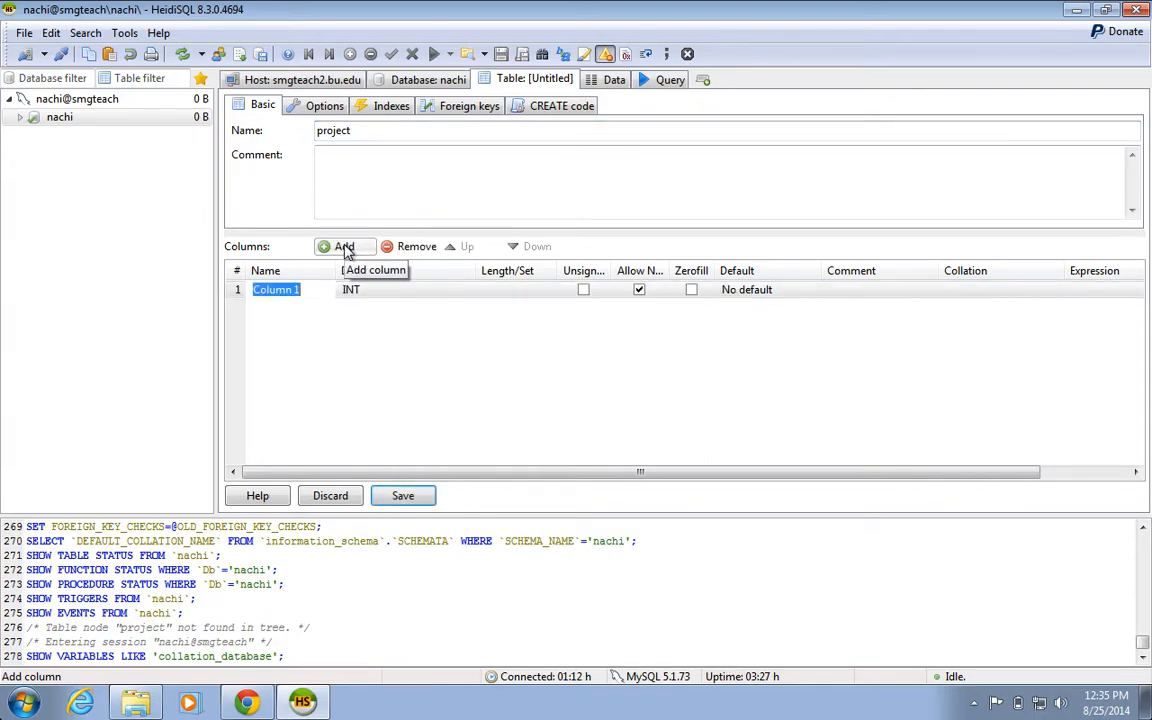
{"action": "type", "text": "project_id"}
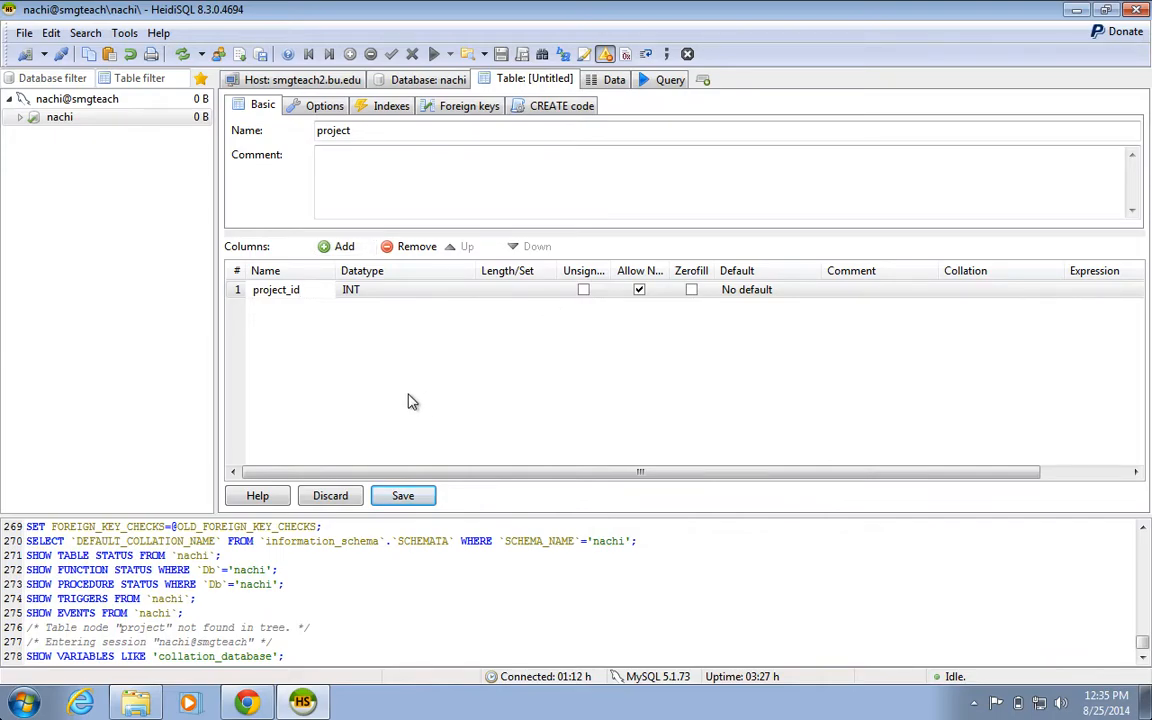
Add a second column named project_name with datatype VARCHAR and length 50
{"action": "left_click", "coordinate": [336, 250]}
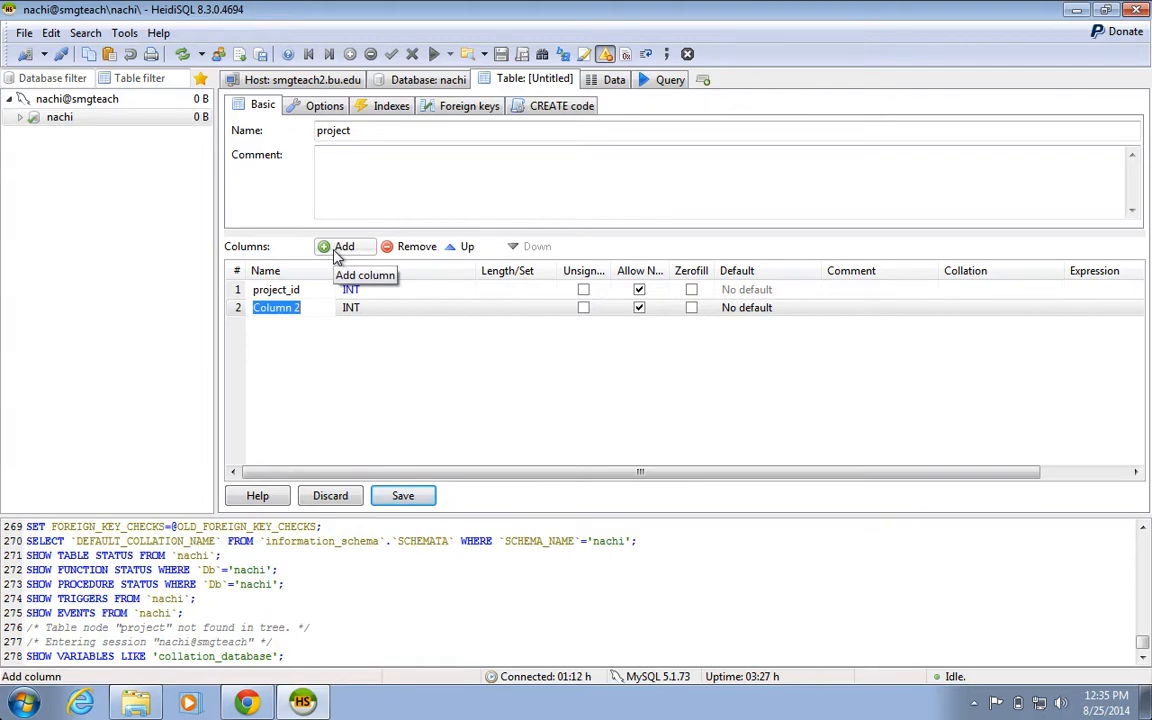
{"action": "type", "text": "project"}
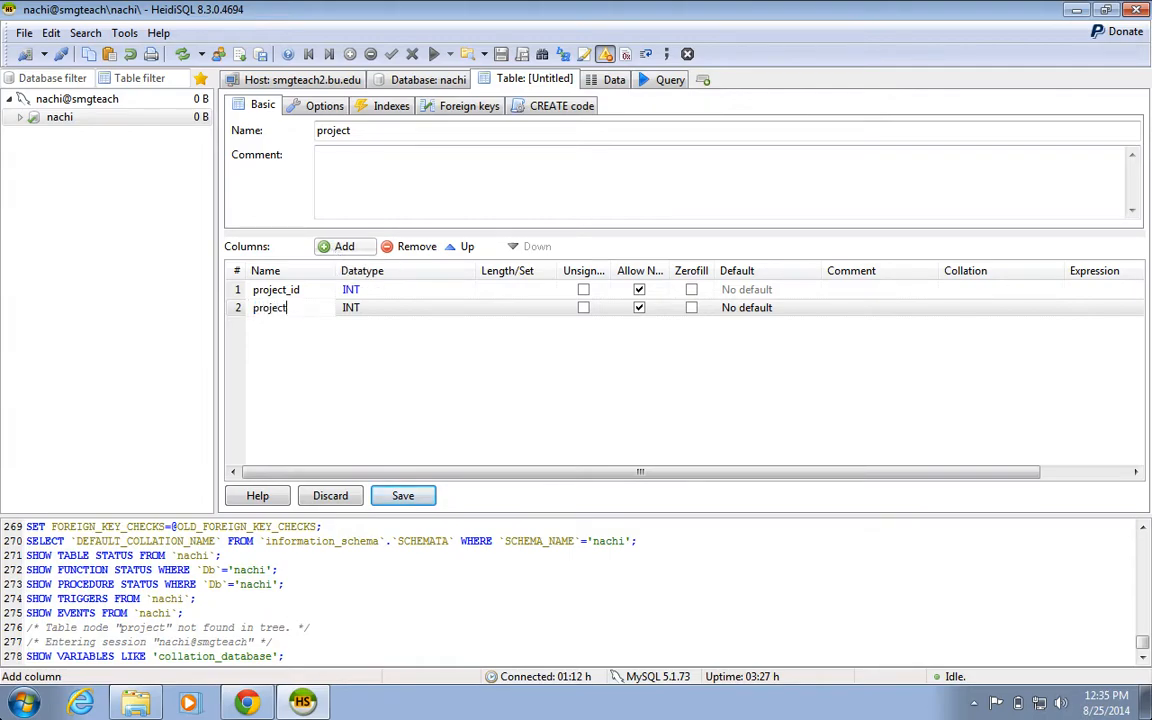
{"action": "type", "text": "_name"}
{"action": "key", "text": "Tab"}
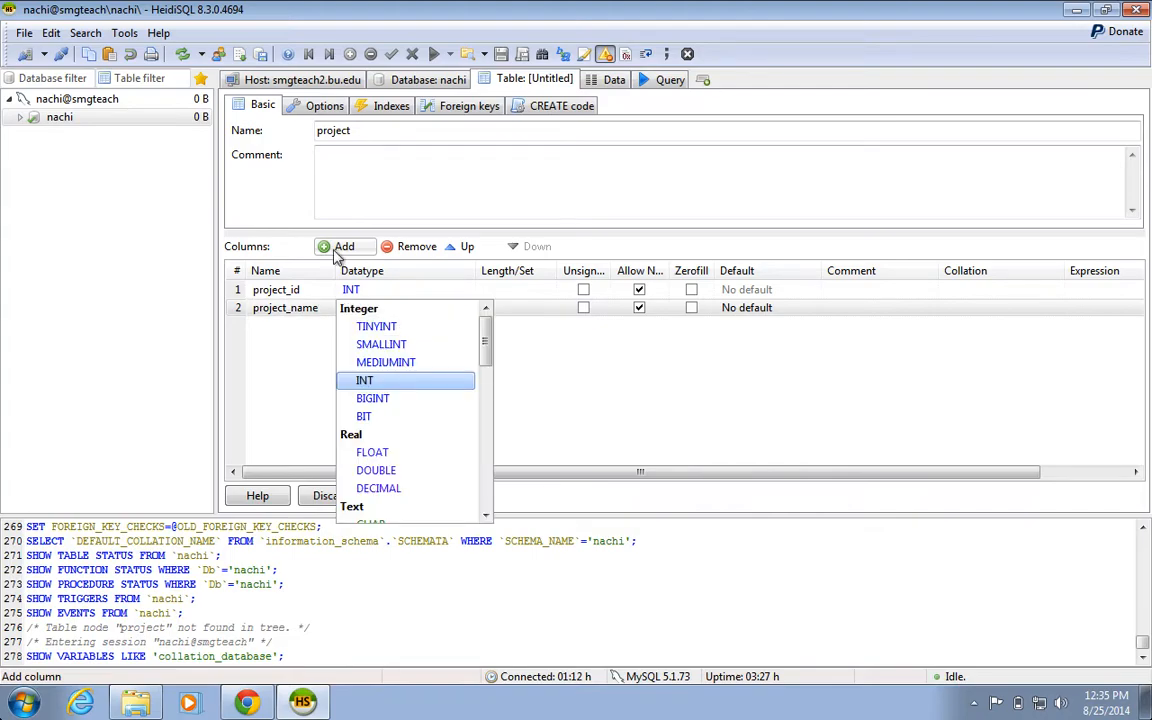
{"action": "key", "text": "v"}
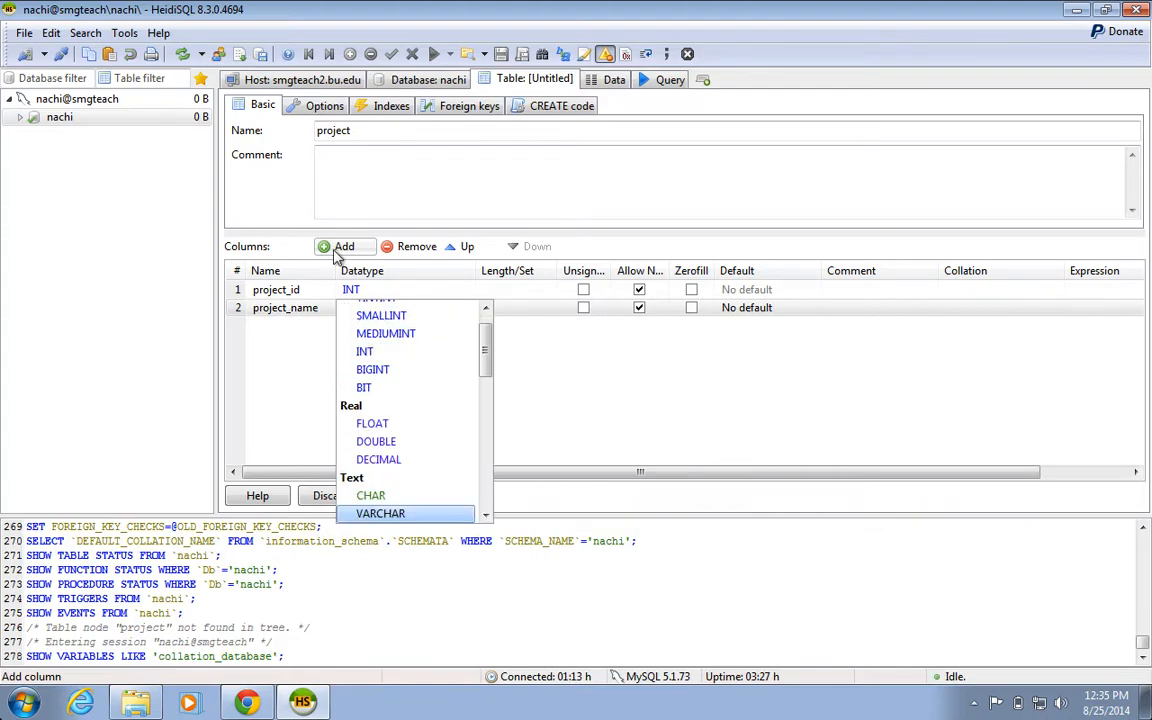
{"action": "key", "text": "Return"}
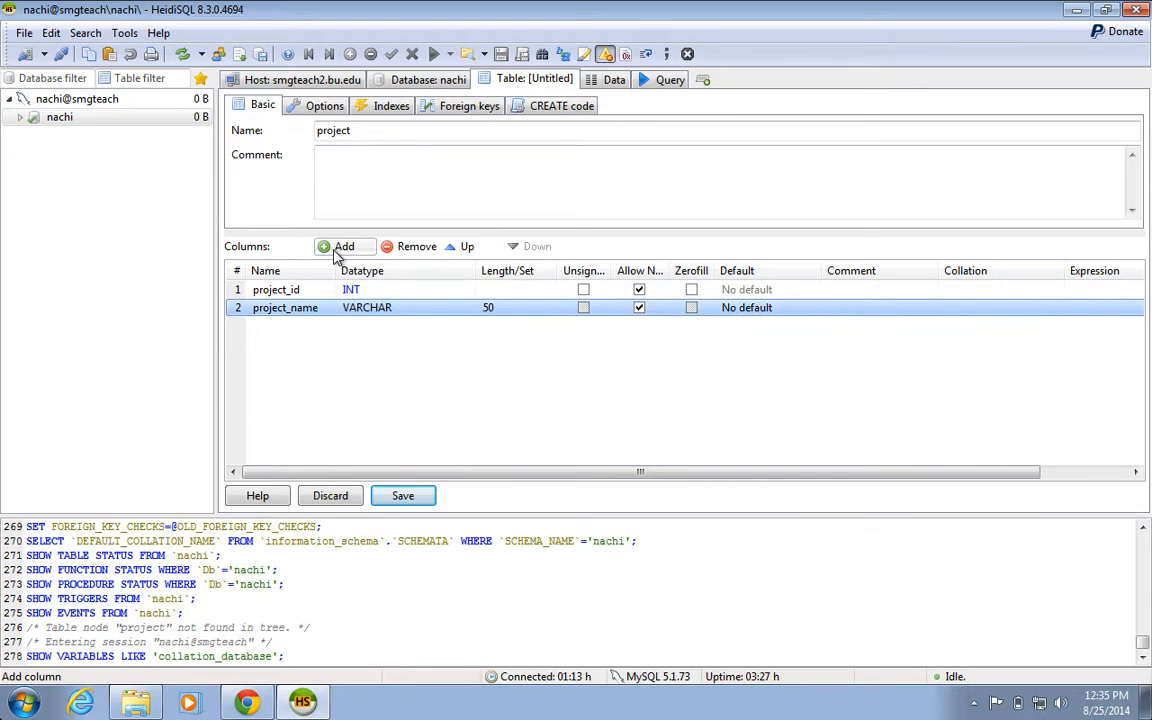
Add a third column named capacity with datatype INT
{"action": "left_click", "coordinate": [336, 253]}
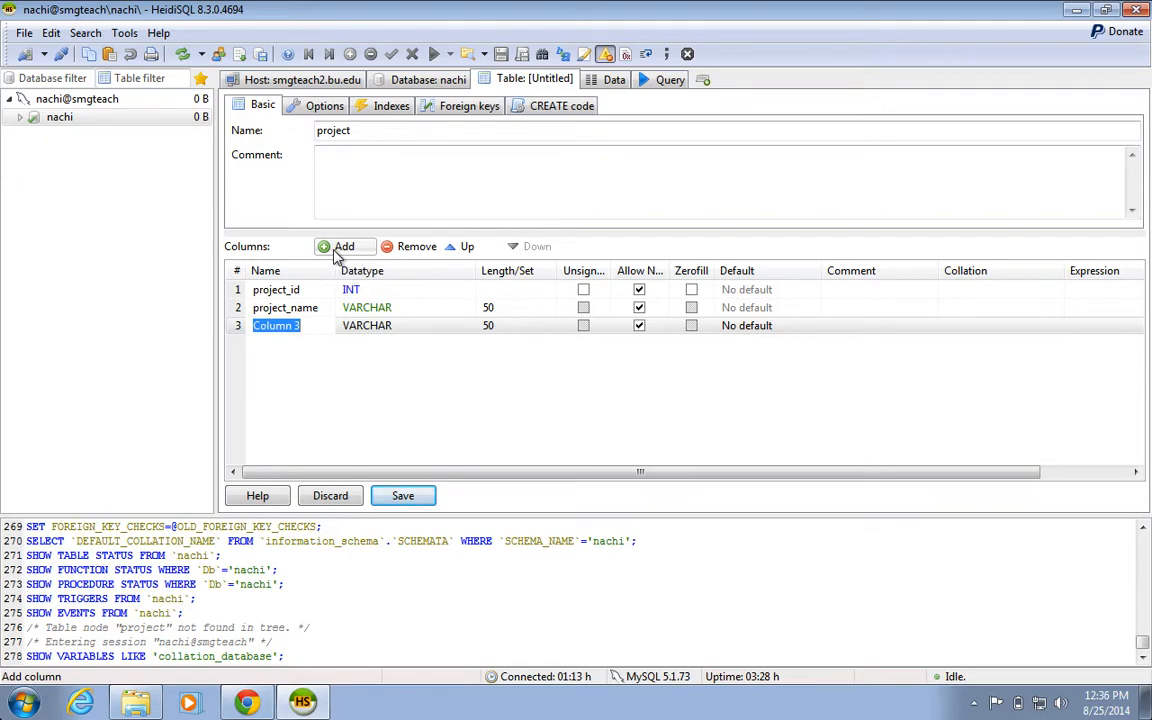
{"action": "type", "text": "capacity"}
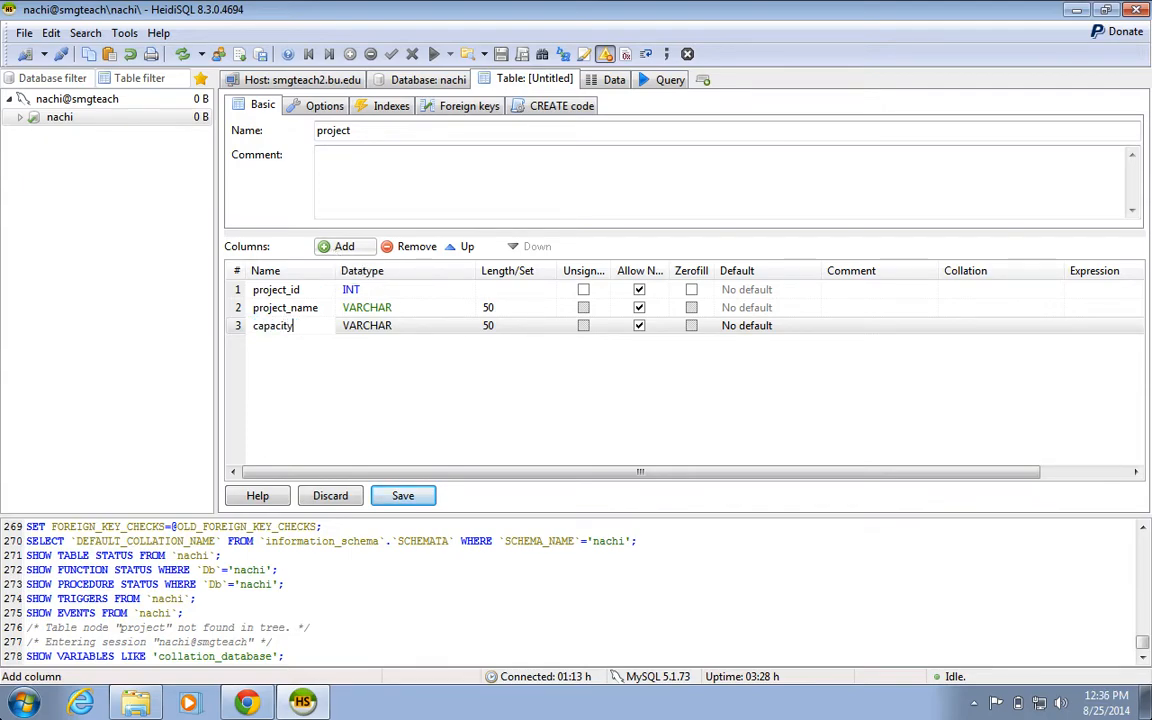
{"action": "key", "text": "Tab"}
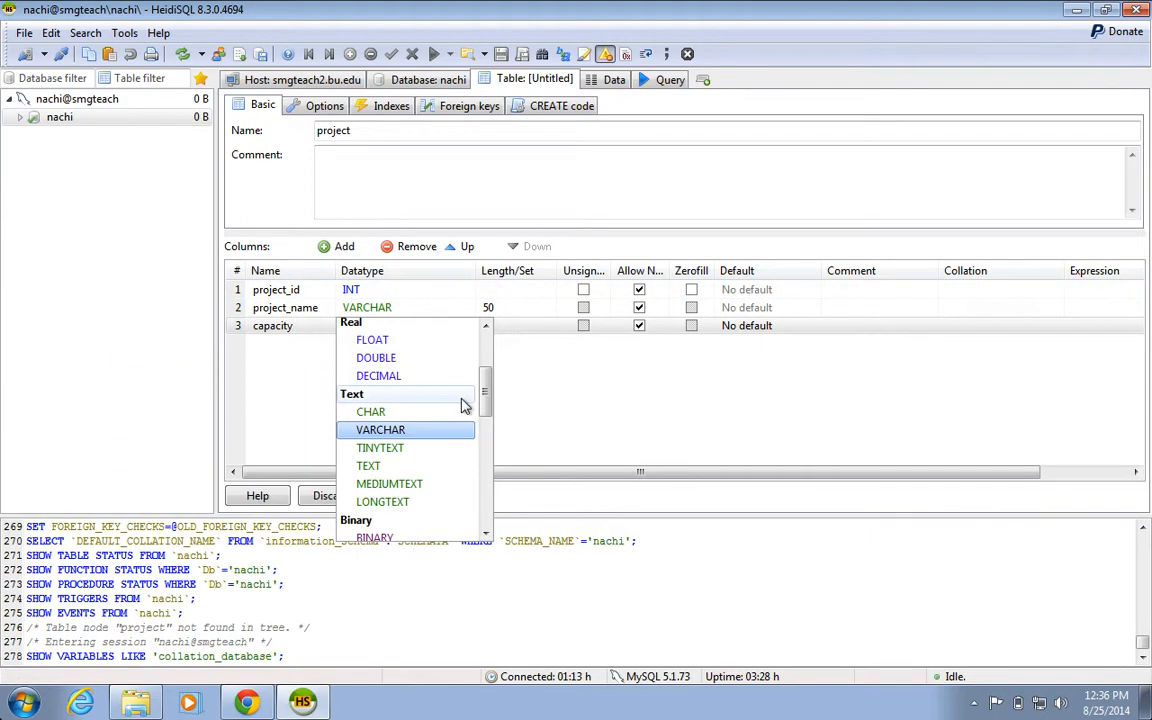
{"action": "scroll", "coordinate": [463, 404], "scroll_direction": "up", "scroll_amount": 1}
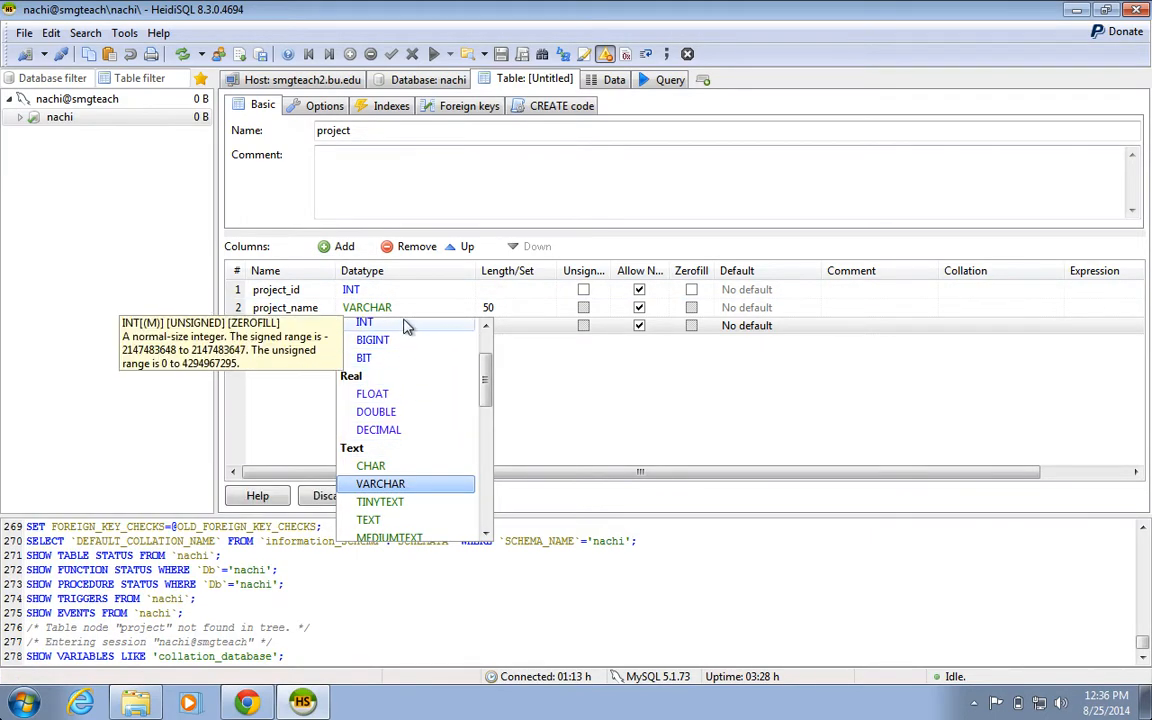
{"action": "left_click", "coordinate": [405, 329]}
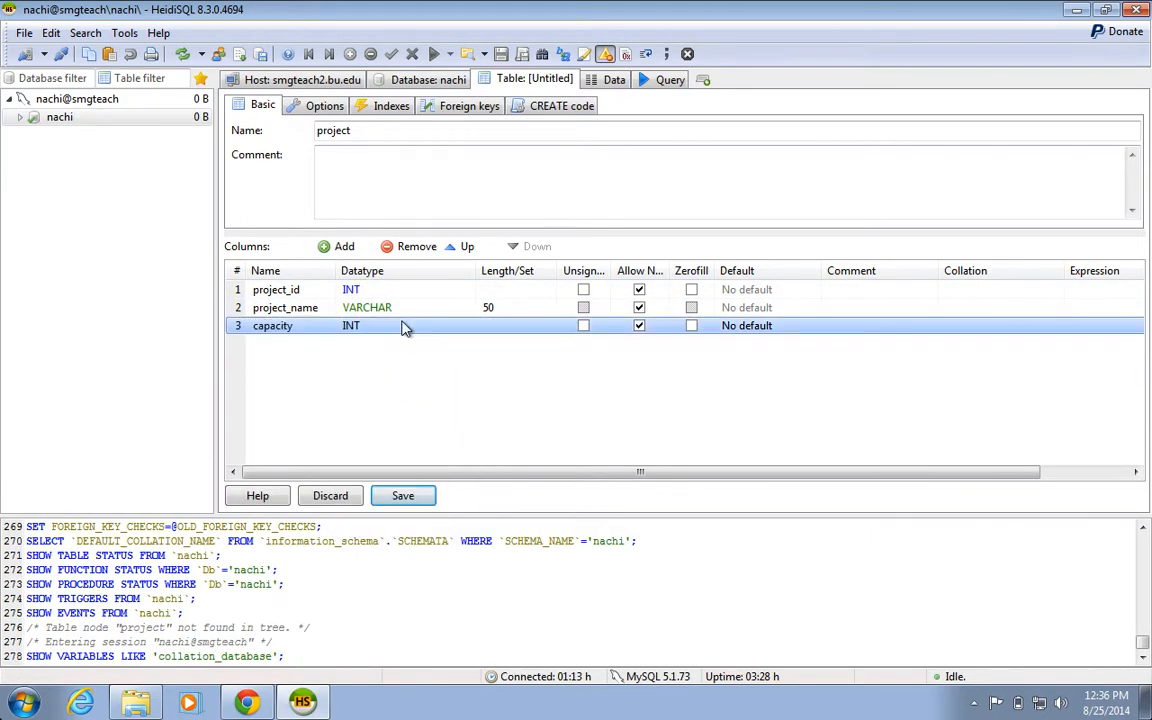
Add a fourth column named startdate with datatype DATE and save the project table
{"action": "left_click", "coordinate": [345, 247]}
{"action": "type", "text": "star"}
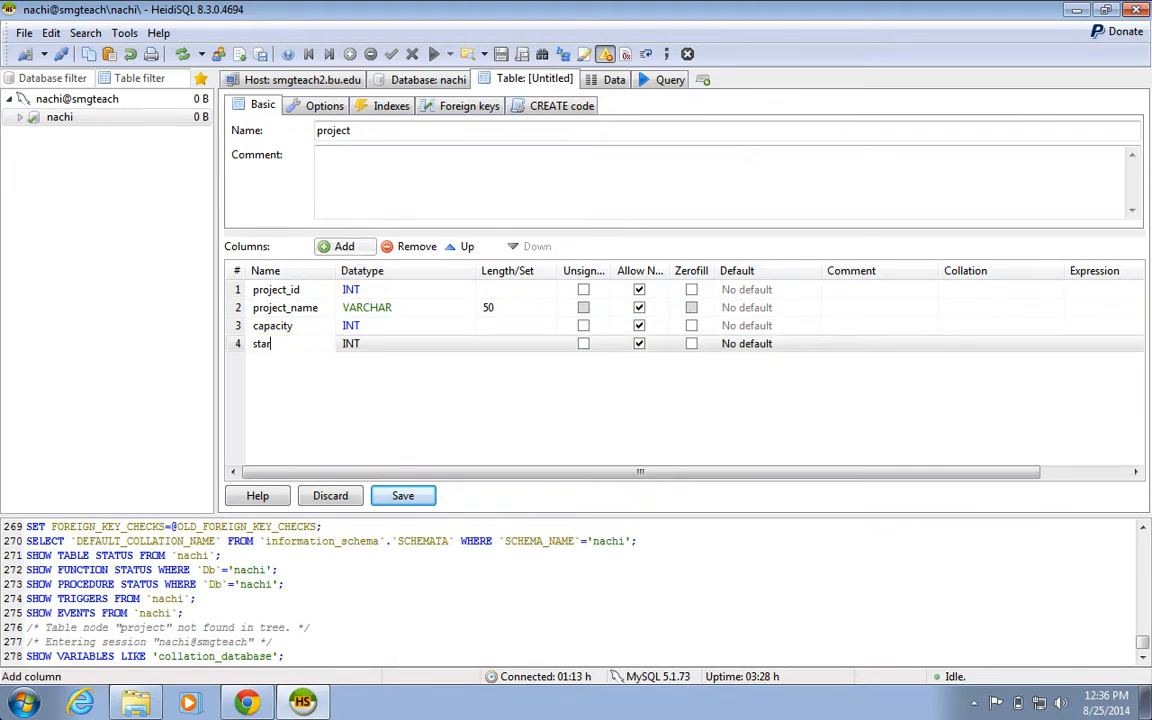
{"action": "type", "text": "tdate"}
{"action": "key", "text": "Tab"}
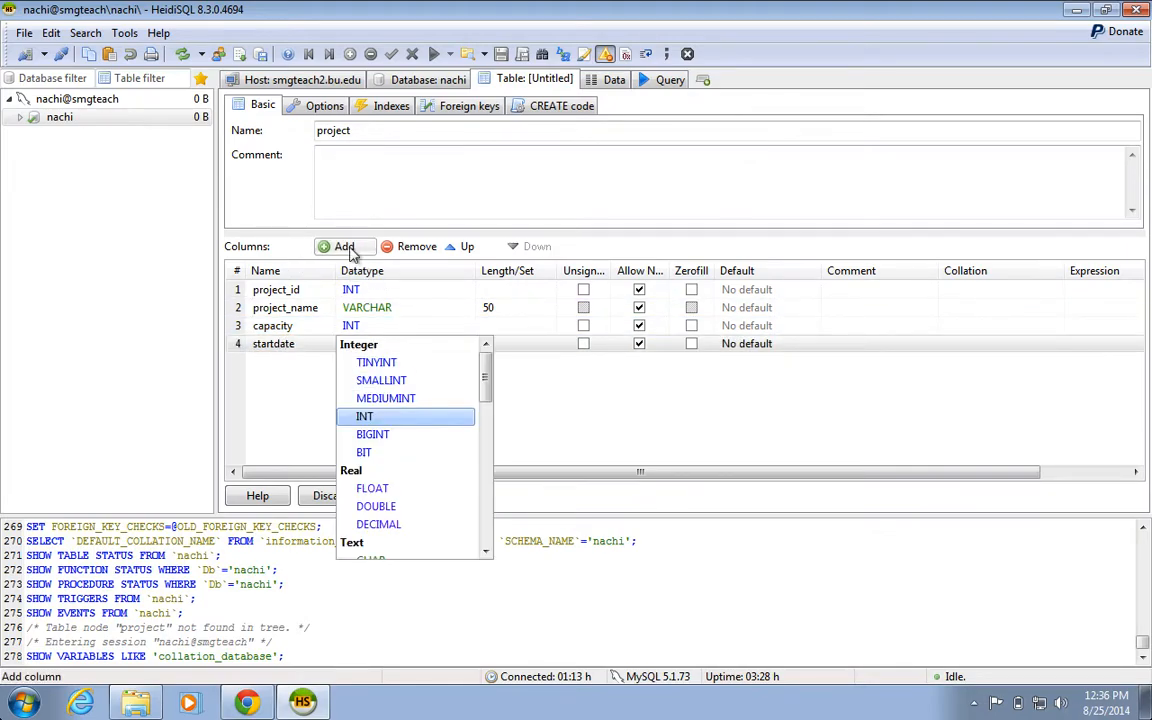
{"action": "left_click", "coordinate": [485, 475]}
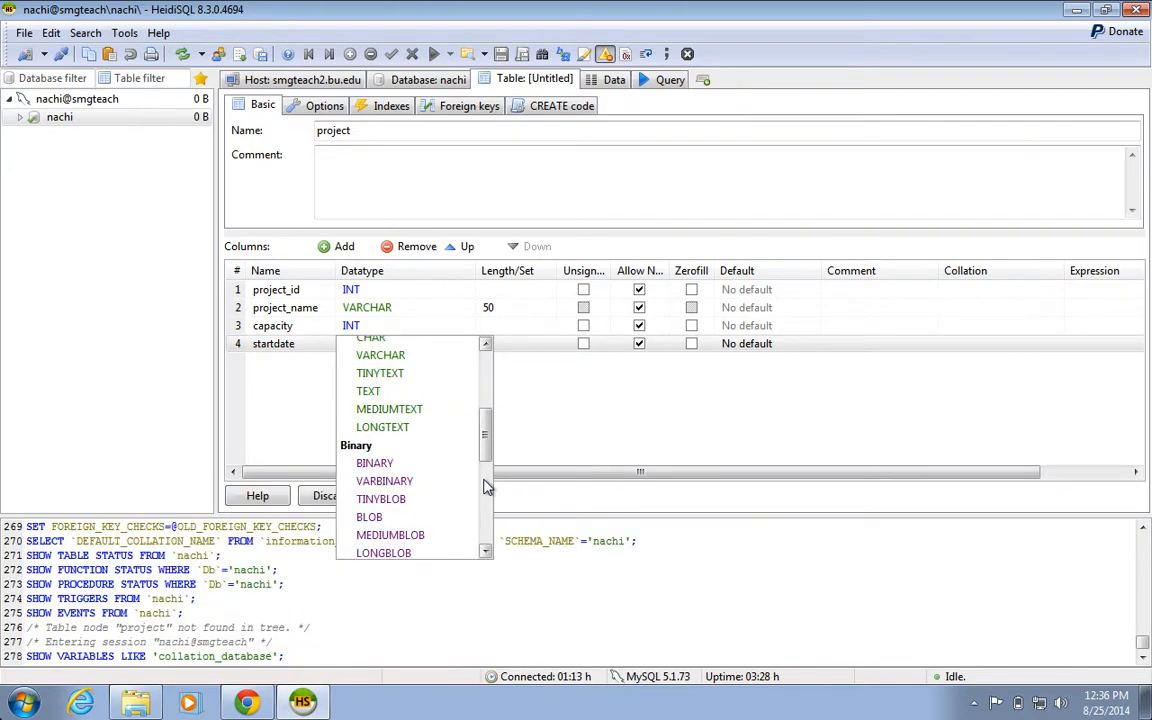
{"action": "scroll", "coordinate": [485, 467], "scroll_direction": "down", "scroll_amount": 1}
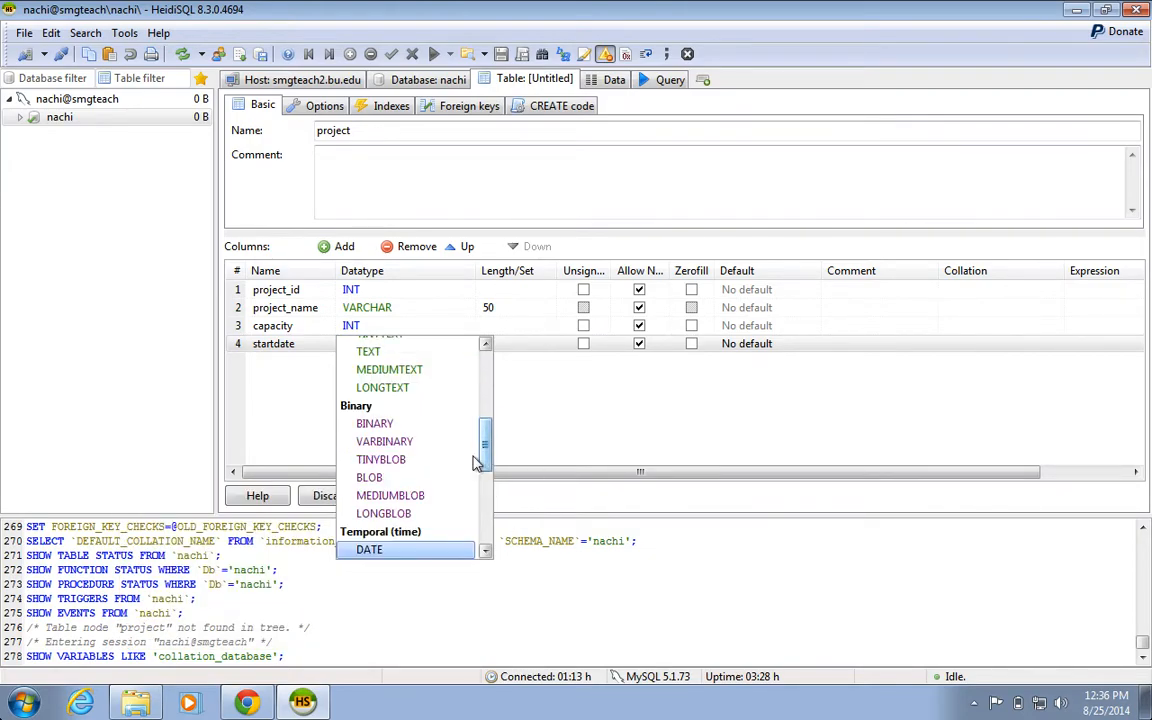
{"action": "left_click", "coordinate": [391, 556]}
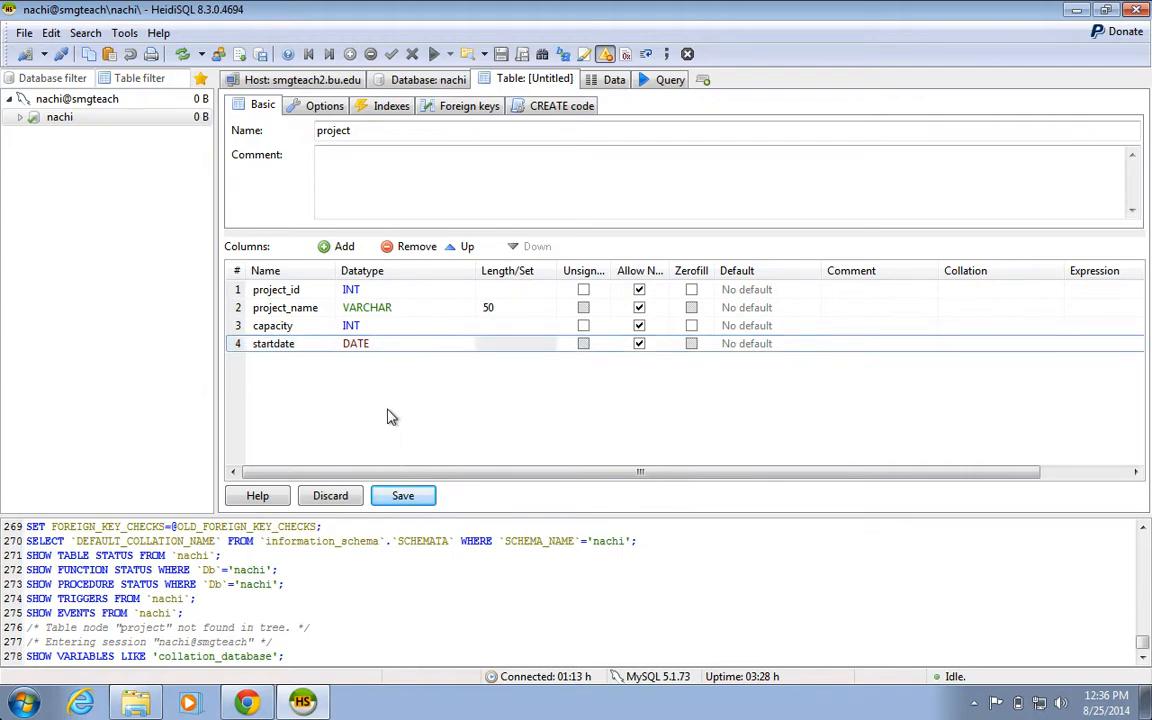
{"action": "left_click", "coordinate": [405, 497]}
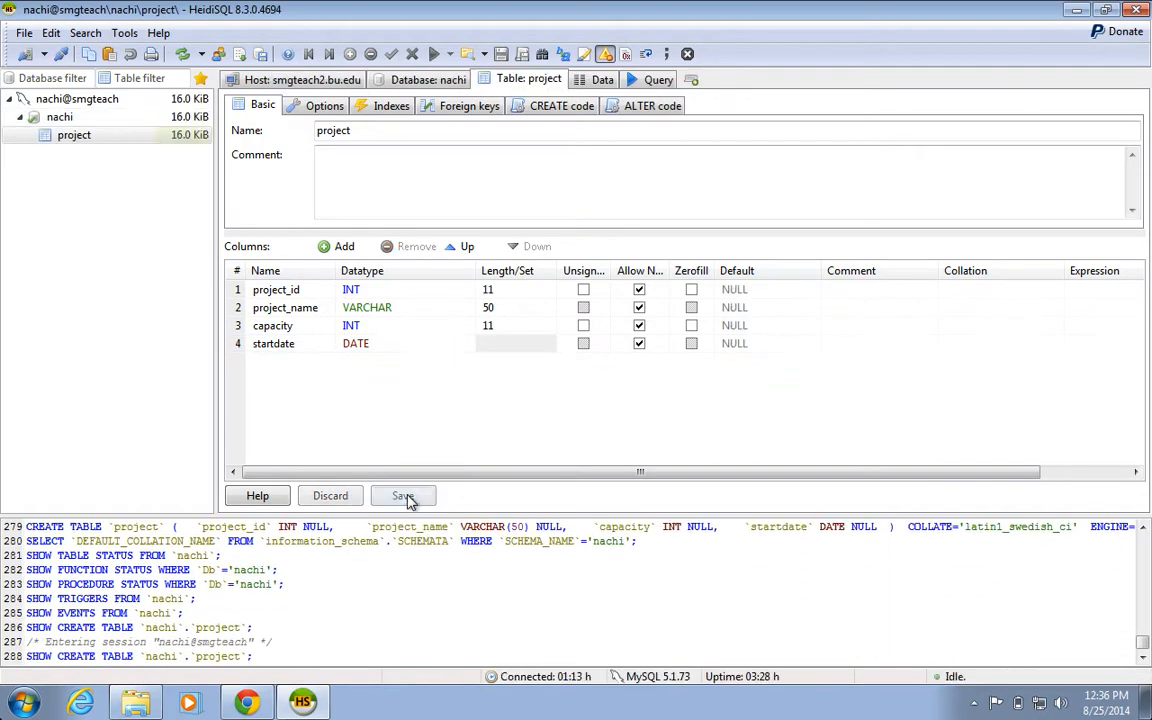
Start a CSV import from the project table's data view and choose HW3.project as the input file
{"action": "left_click", "coordinate": [72, 135]}
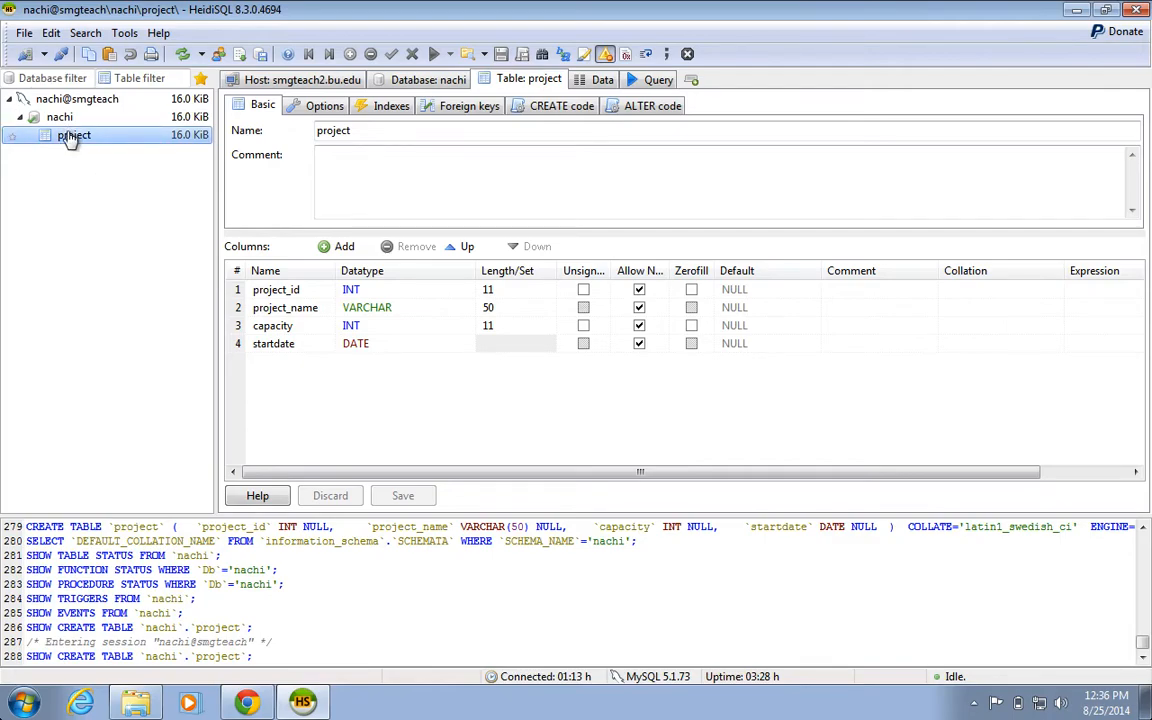
{"action": "left_click", "coordinate": [600, 79]}
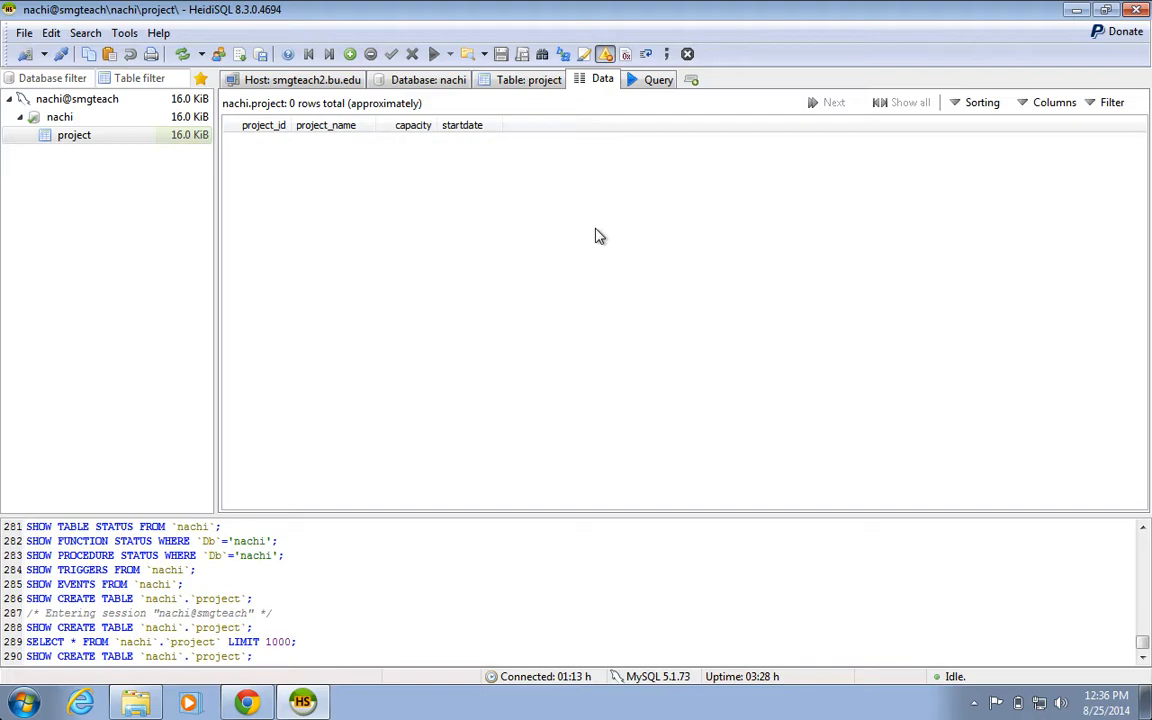
{"action": "left_click", "coordinate": [124, 33]}
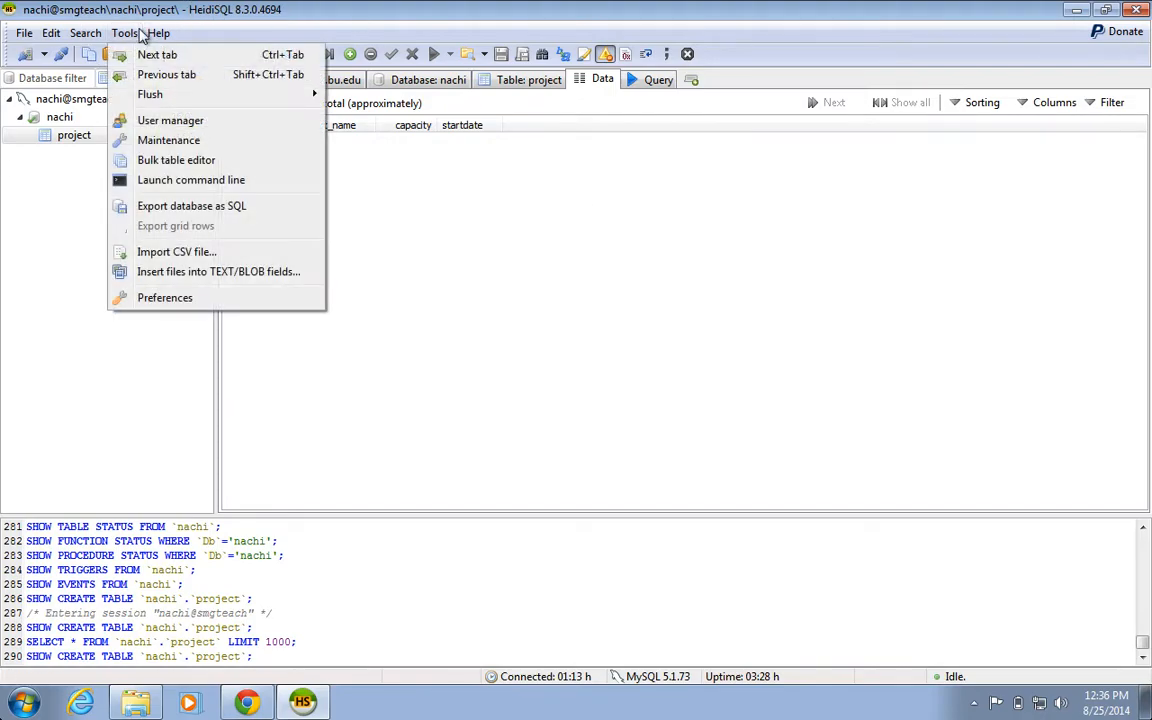
{"action": "left_click", "coordinate": [290, 251]}
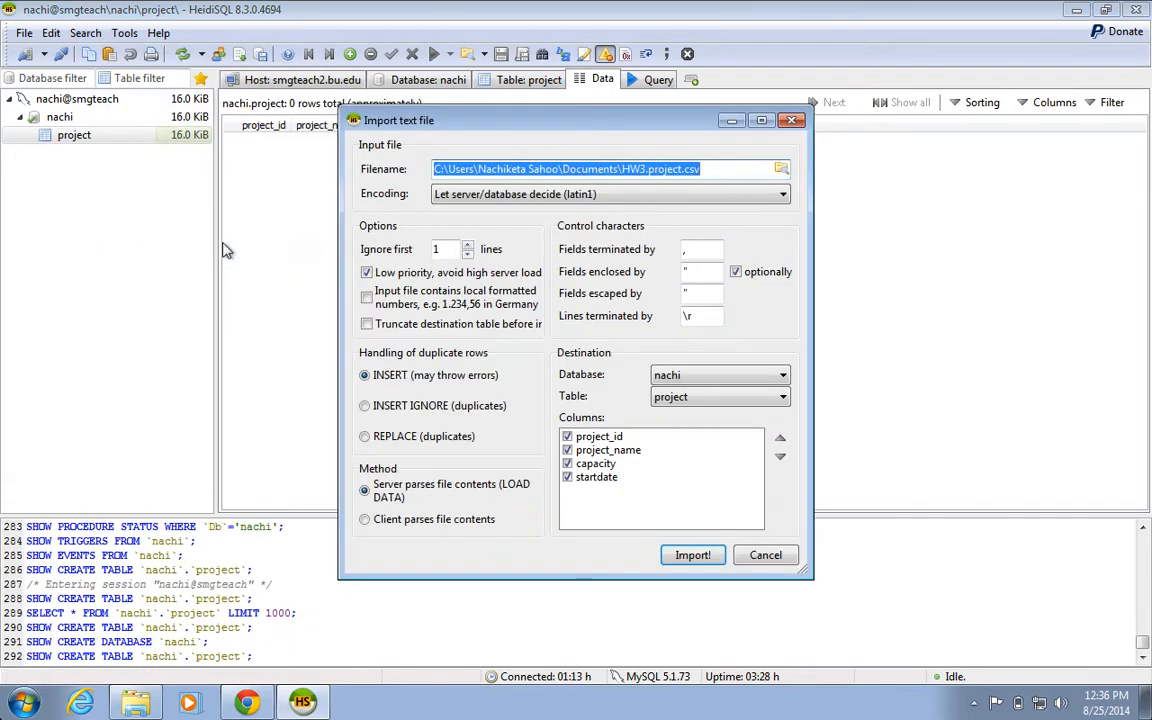
{"action": "left_click", "coordinate": [781, 169]}
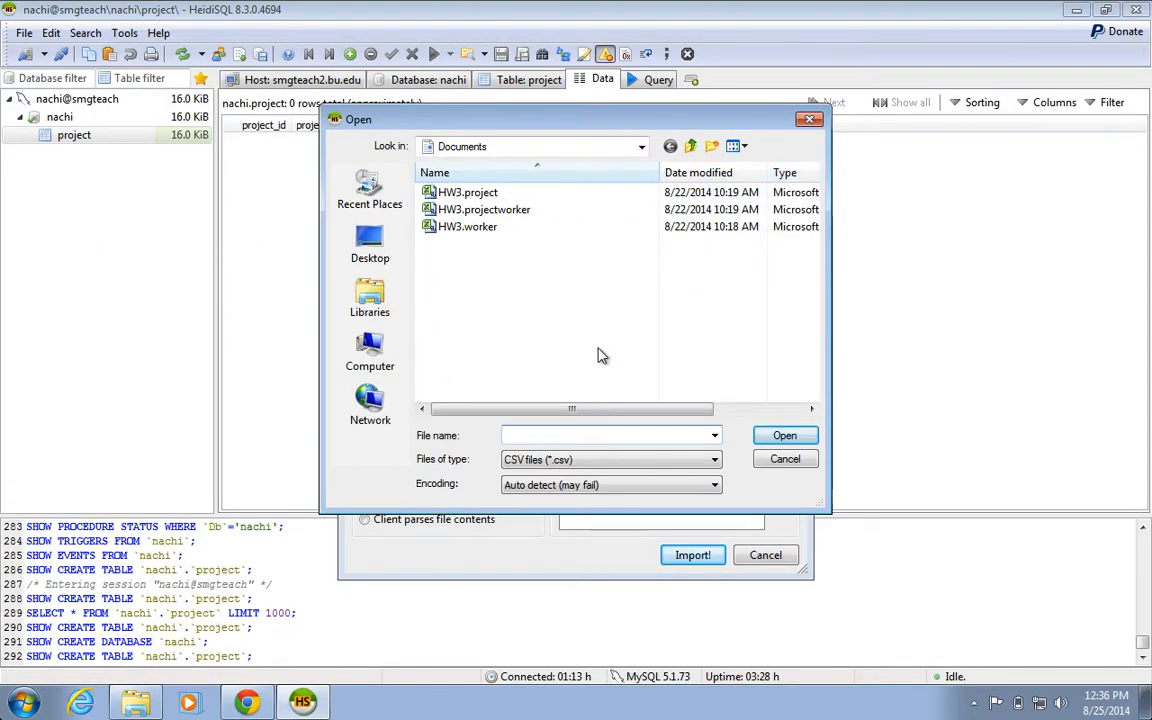
{"action": "double_click", "coordinate": [486, 193]}
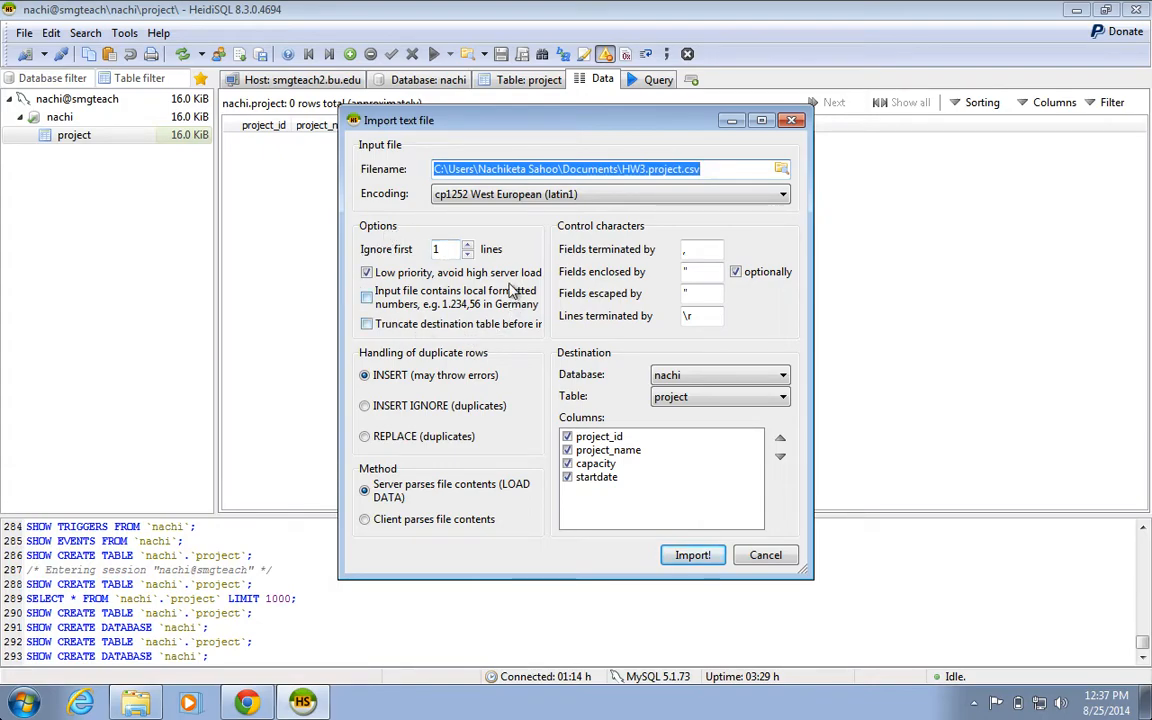
Try \r\n as the line terminator for the import and restore it to \r
{"action": "left_click", "coordinate": [710, 249]}
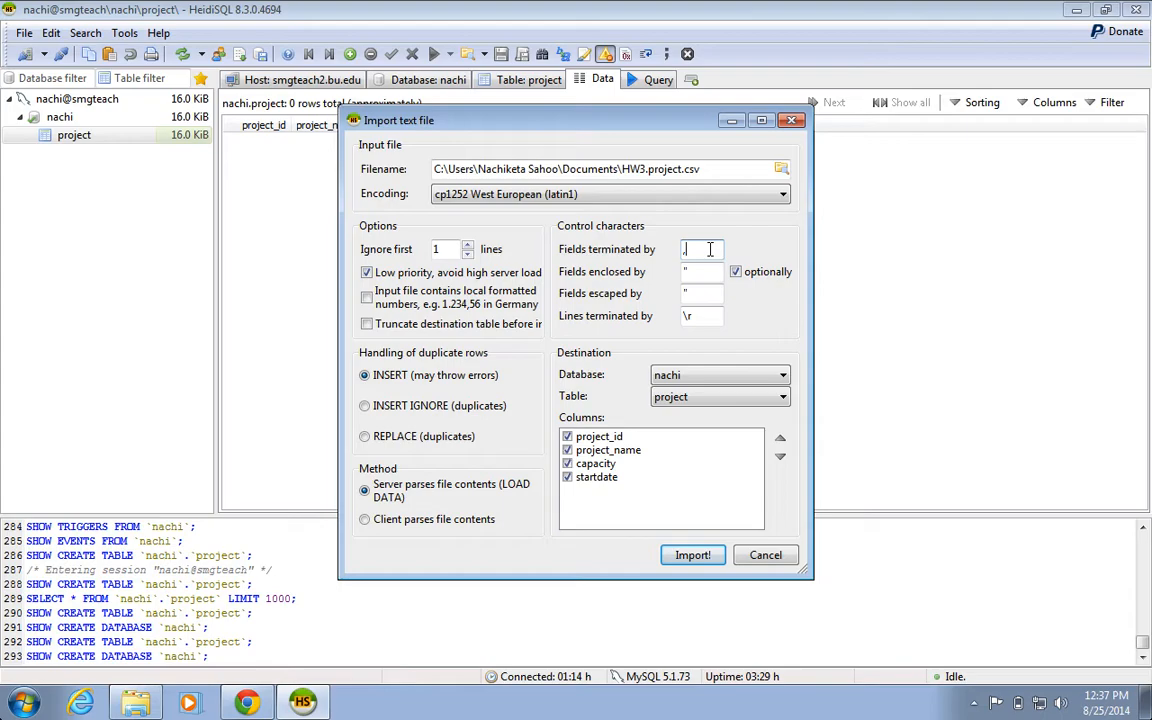
{"action": "left_click", "coordinate": [710, 316]}
{"action": "type", "text": "\\n"}
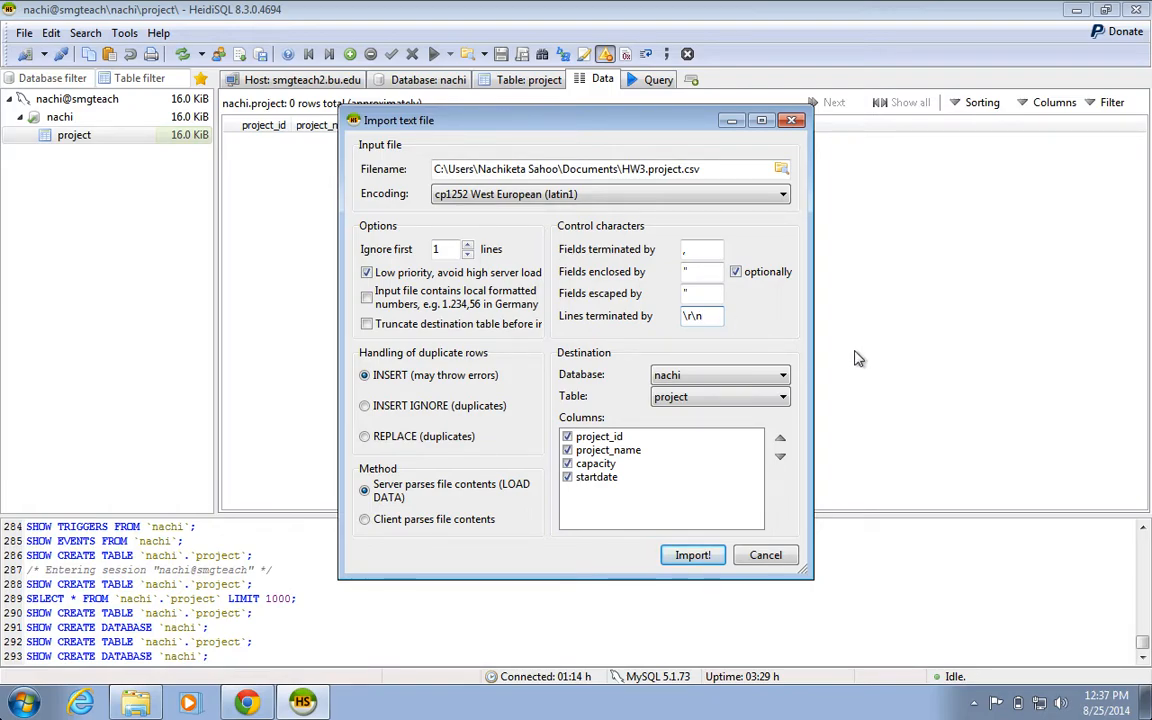
{"action": "key", "text": "BackSpace"}
{"action": "key", "text": "BackSpace"}
Choose project as the destination table and import the CSV file with all four columns
{"action": "left_click", "coordinate": [745, 399]}
{"action": "left_click", "coordinate": [690, 411]}
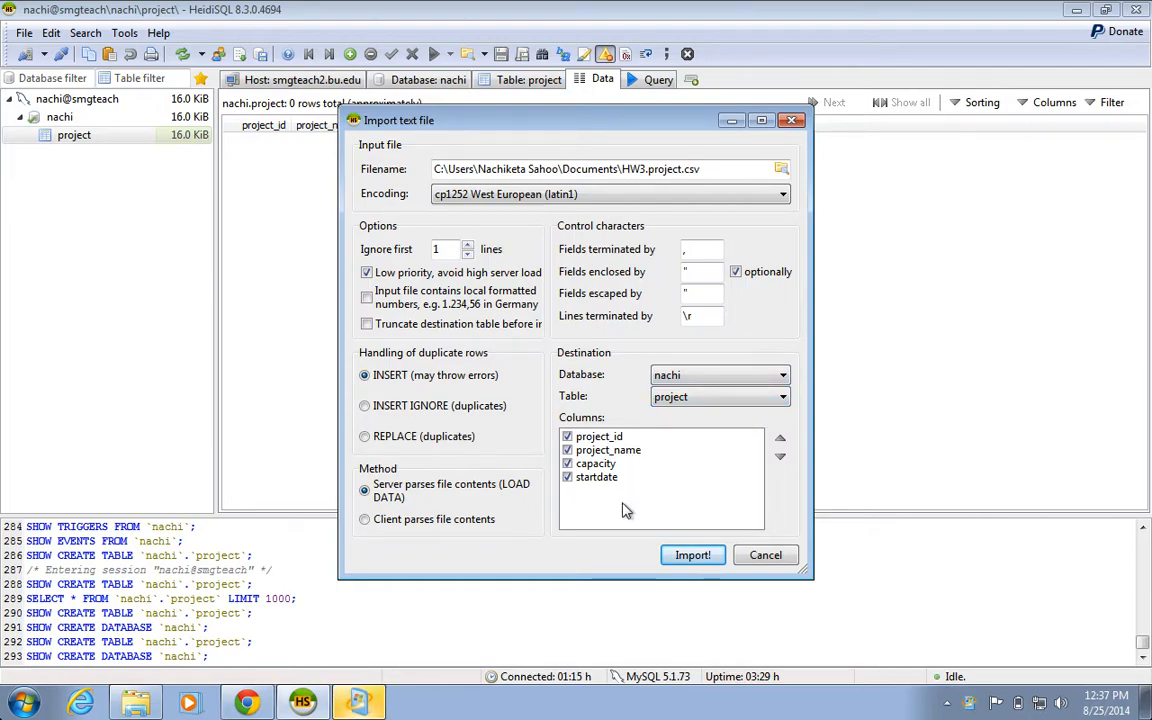
{"action": "left_click", "coordinate": [693, 556]}
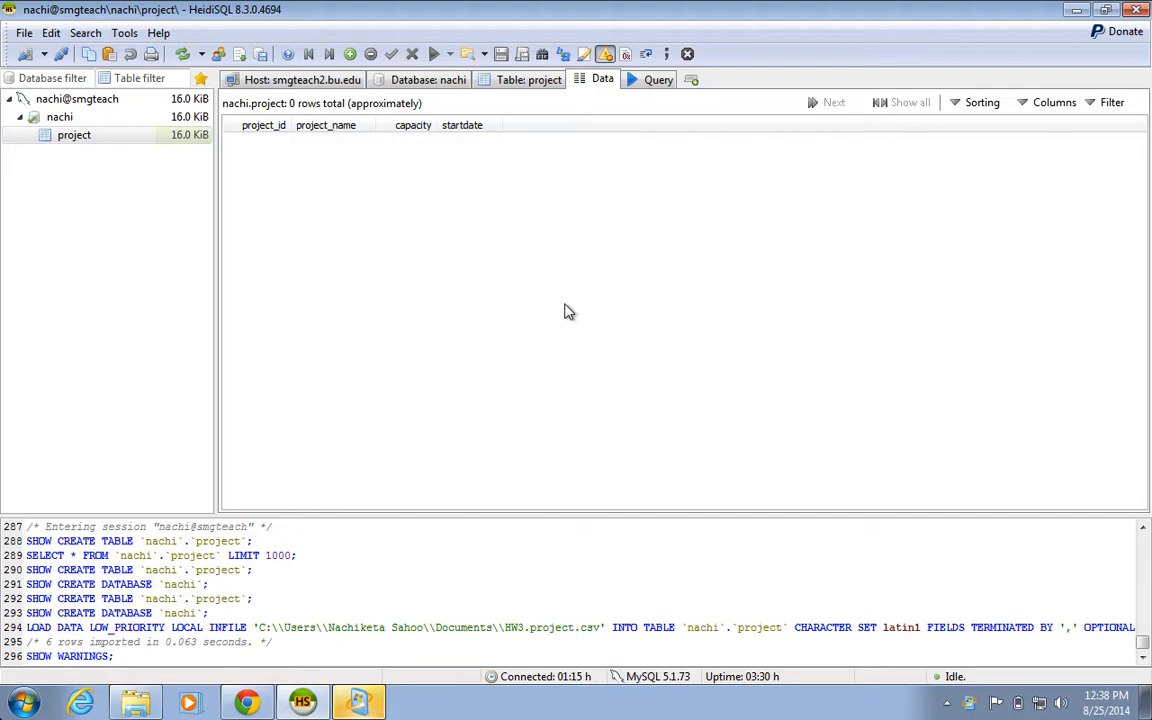
Check the import entry in the SQL log and refresh the project table's data
{"action": "left_click_drag", "start_coordinate": [40, 642], "coordinate": [261, 642]}
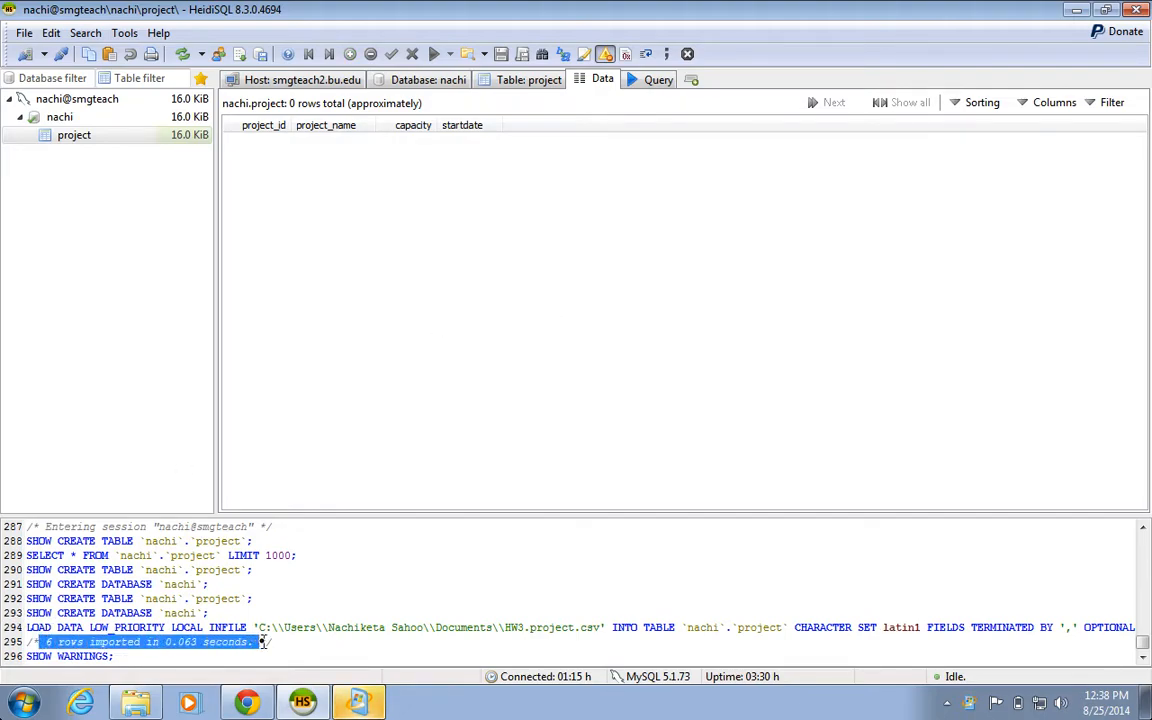
{"action": "left_click", "coordinate": [264, 642]}
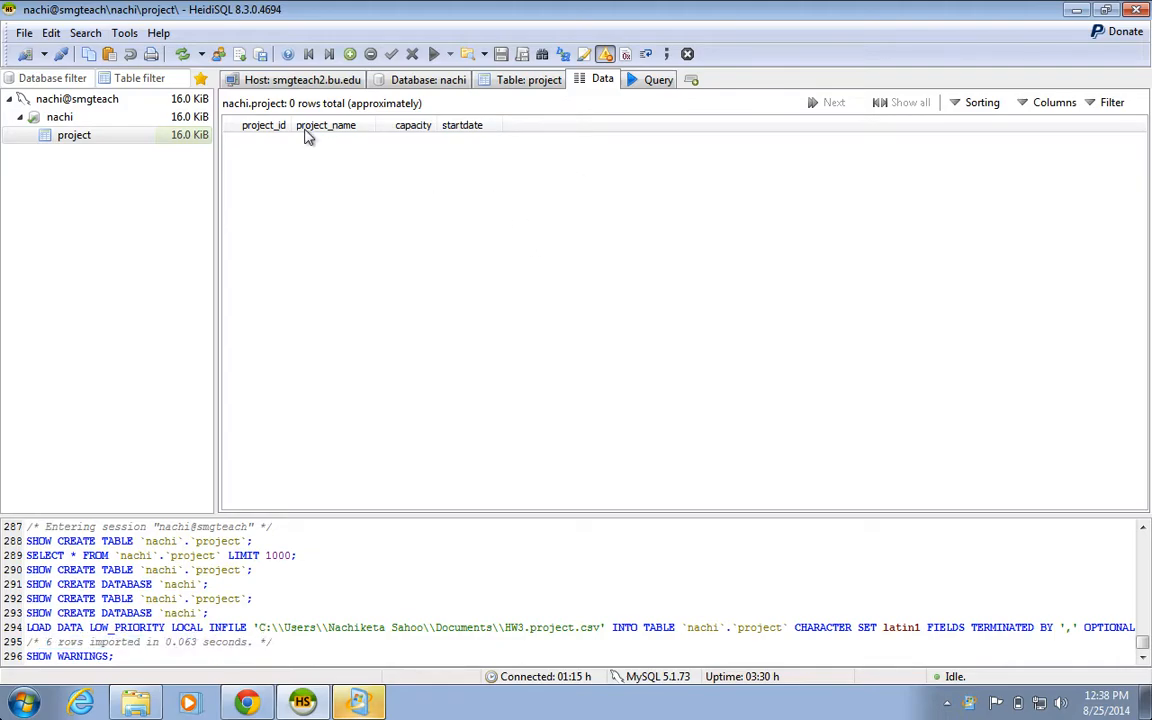
{"action": "left_click", "coordinate": [182, 55]}
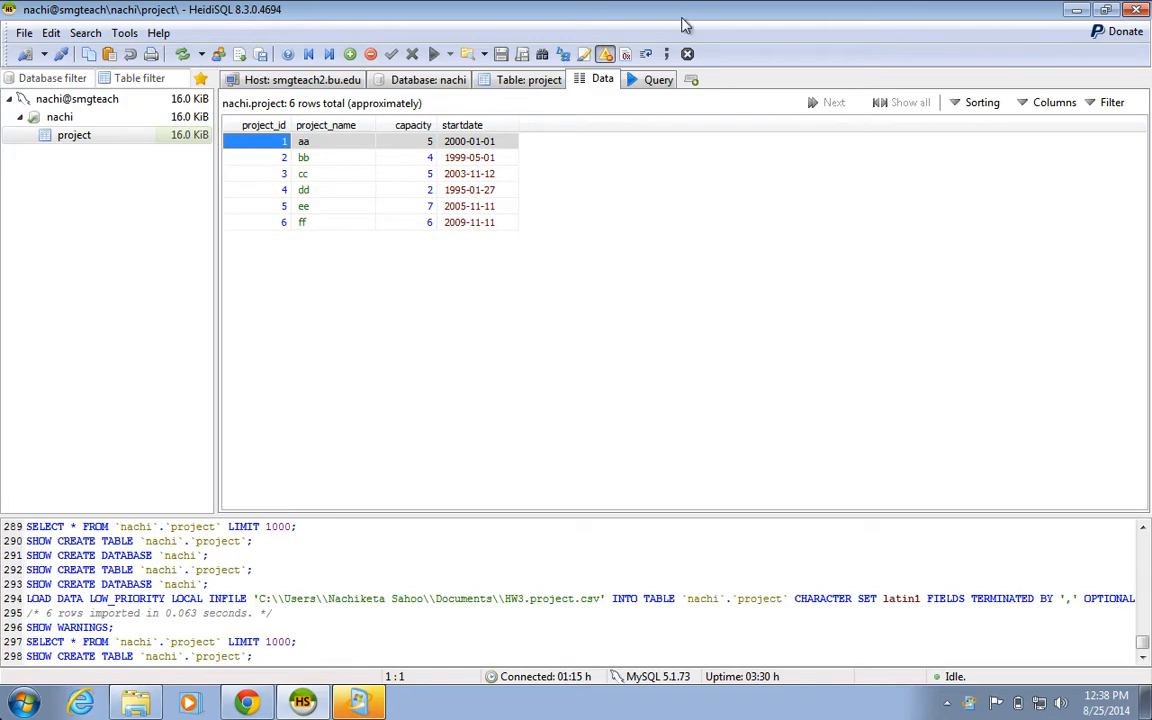
{"action": "key", "text": "super+Tab"}
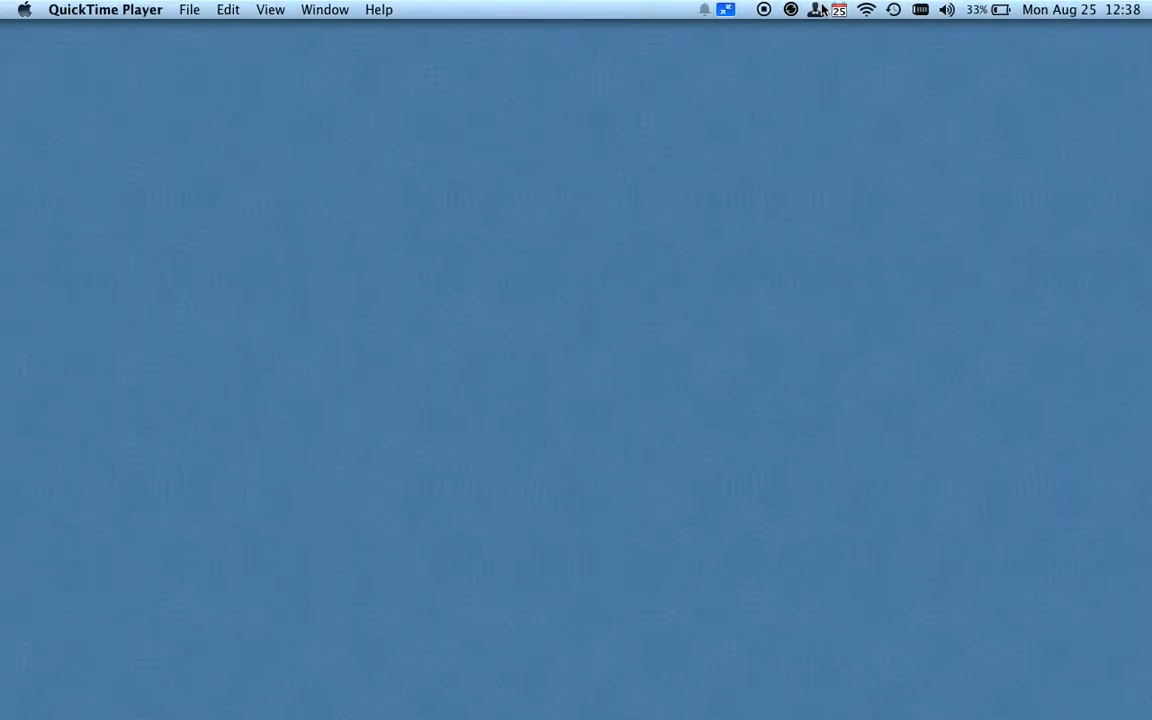